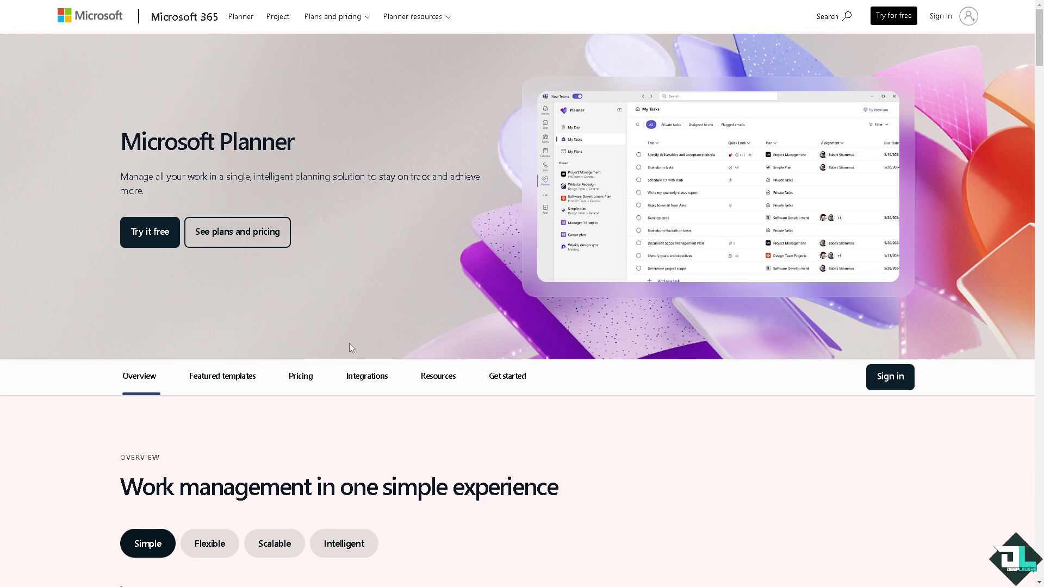
Launch the free Planner web app from the Microsoft Planner page and land on My Day
click(147, 233)
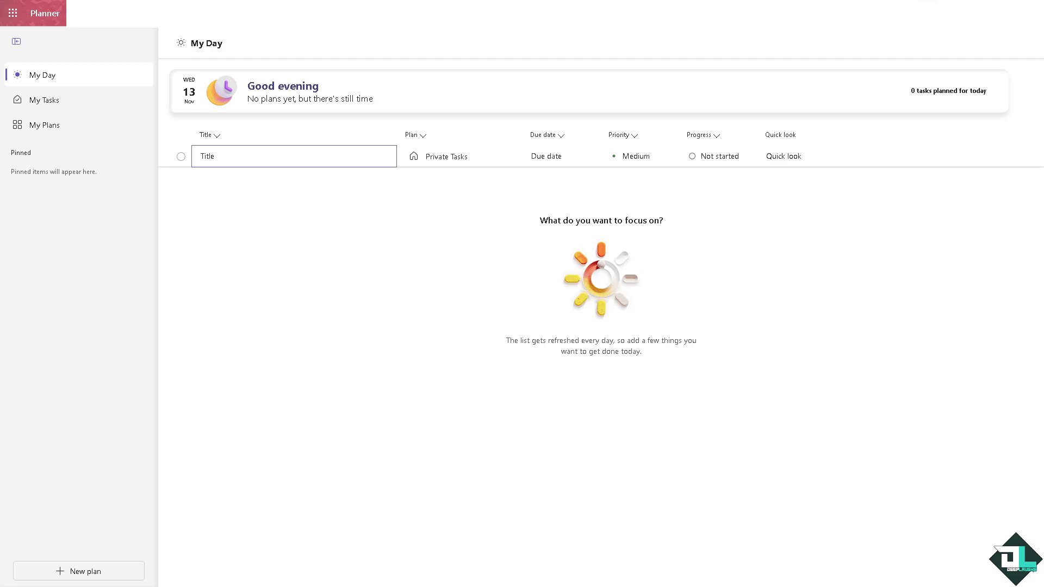
Open My Plans, try the recent (deleted) plan, and return to the plans list
click(52, 129)
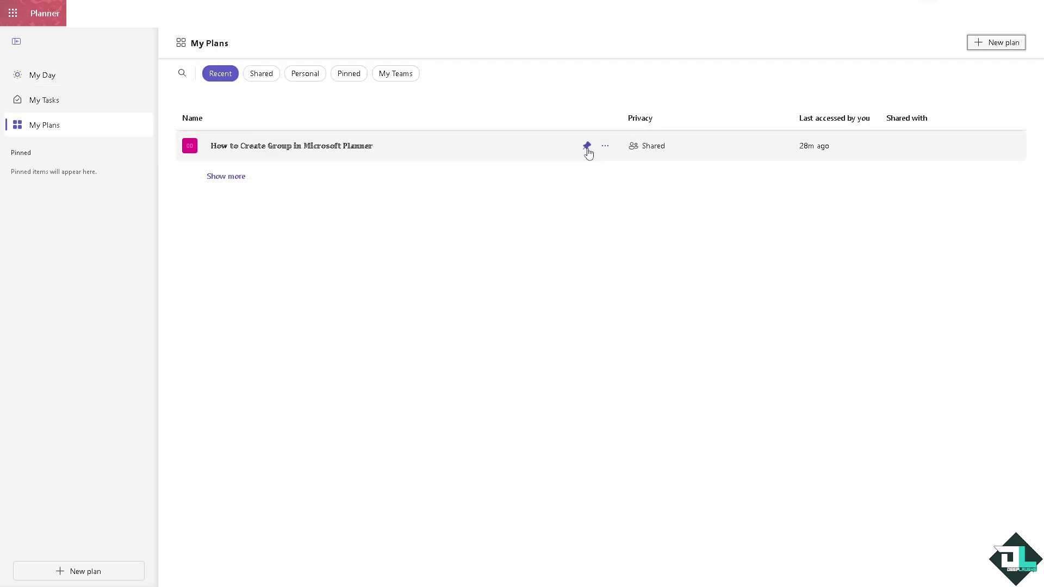
click(283, 147)
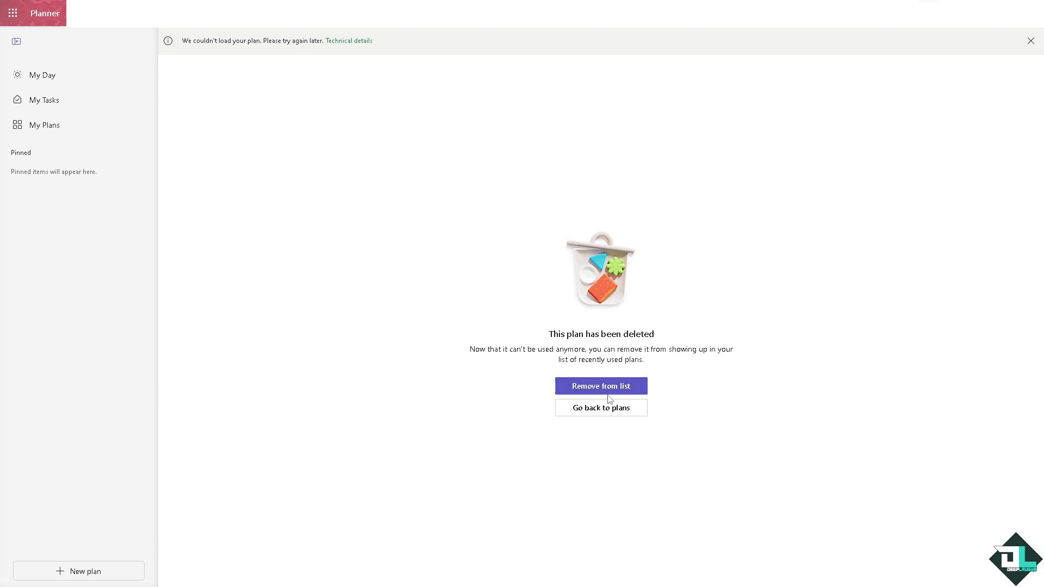
click(578, 417)
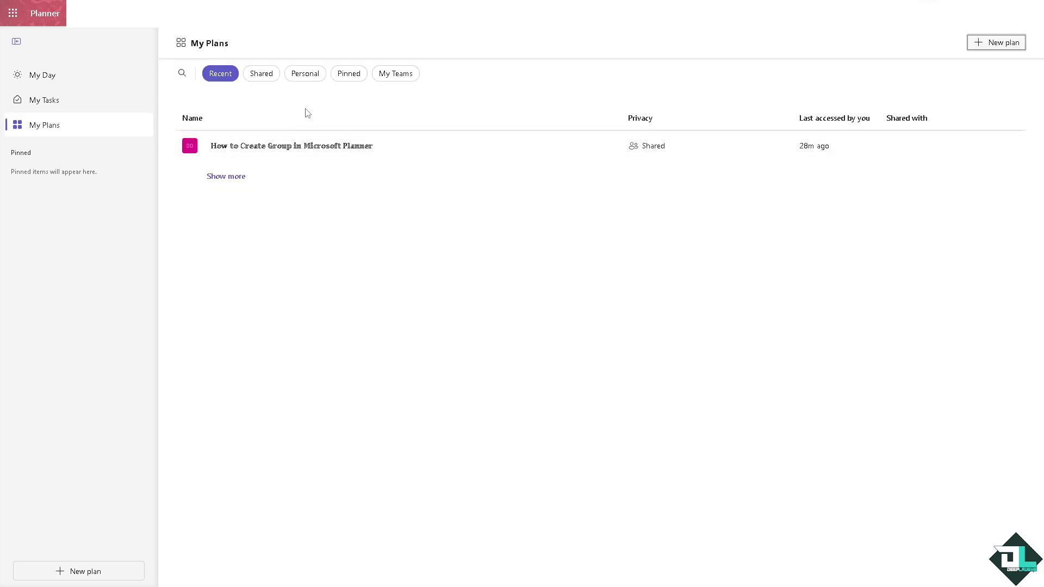
Create a basic plan named 'How to Change Font in Microsoft Planner'
click(985, 48)
click(513, 157)
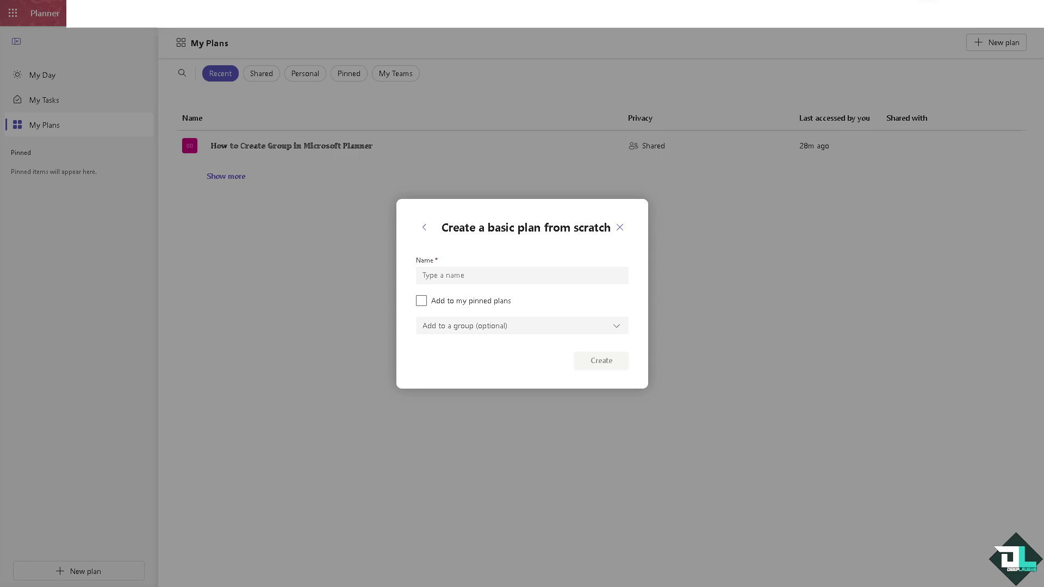
click(483, 275)
text(How to Change Font in Microsoft Planner)
click(587, 360)
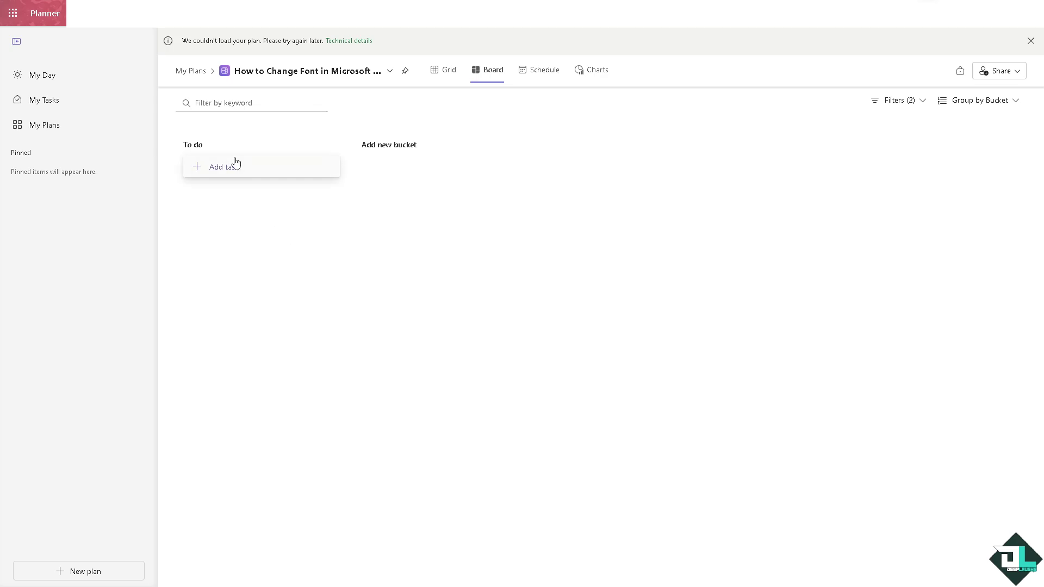
Add a To do task titled 'How to Change Font in Microsoft Planner'
click(232, 166)
text(How to Change Font in Microsoft Planner)
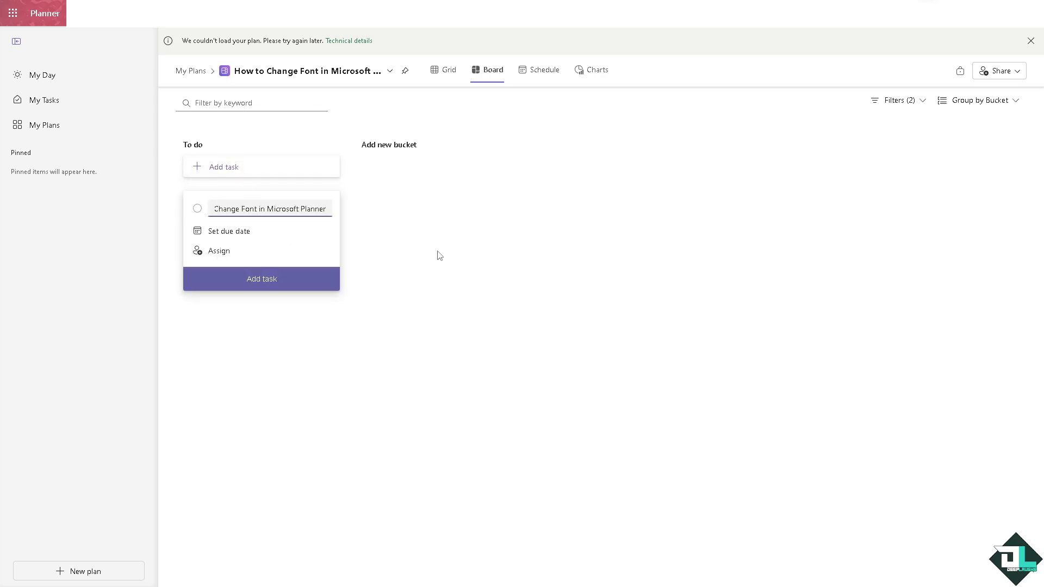
click(437, 256)
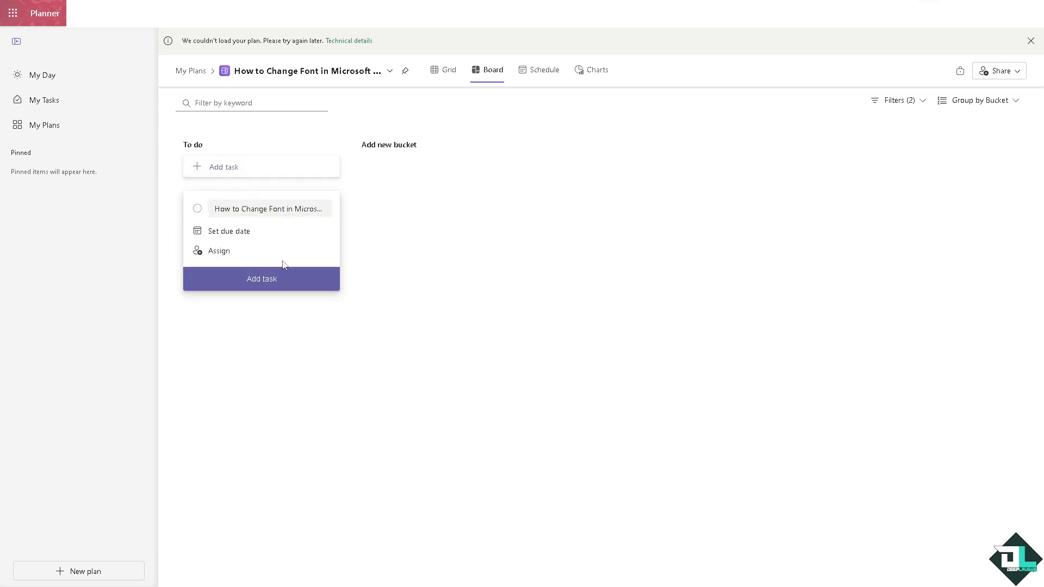
click(280, 282)
click(260, 317)
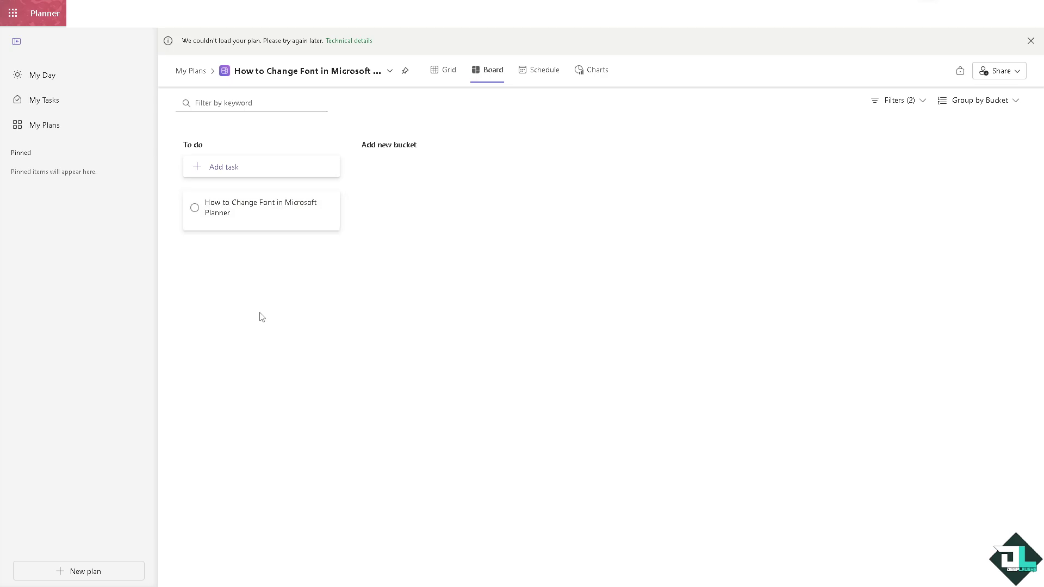
Write the task title into the task's notes, then cut and paste it back
click(272, 213)
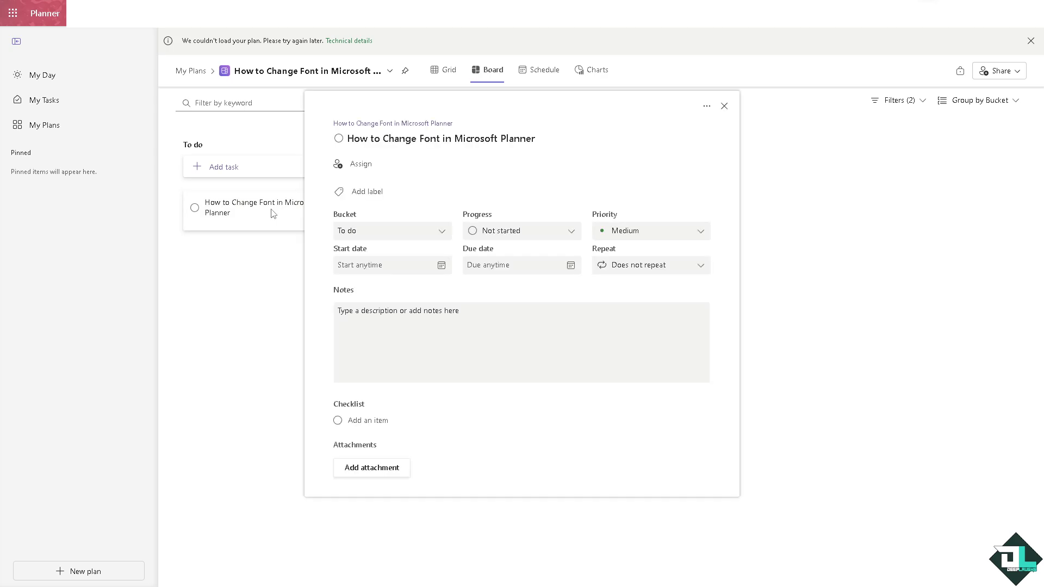
click(486, 312)
text(How to Change Font in Microsoft Planner)
drag(515, 311, 193, 311)
key(ctrl+c)
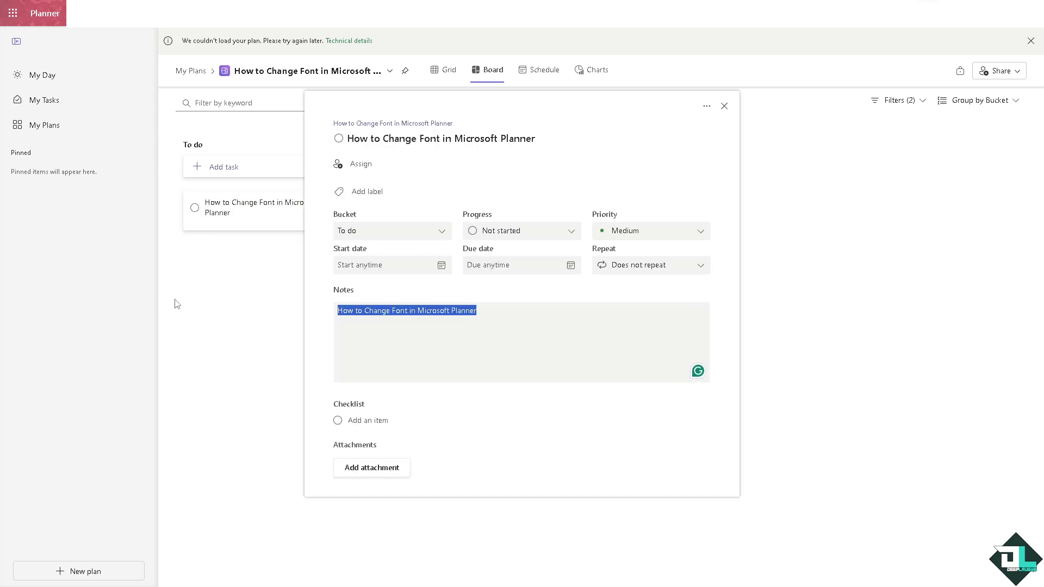
key(BackSpace)
key(ctrl+v)
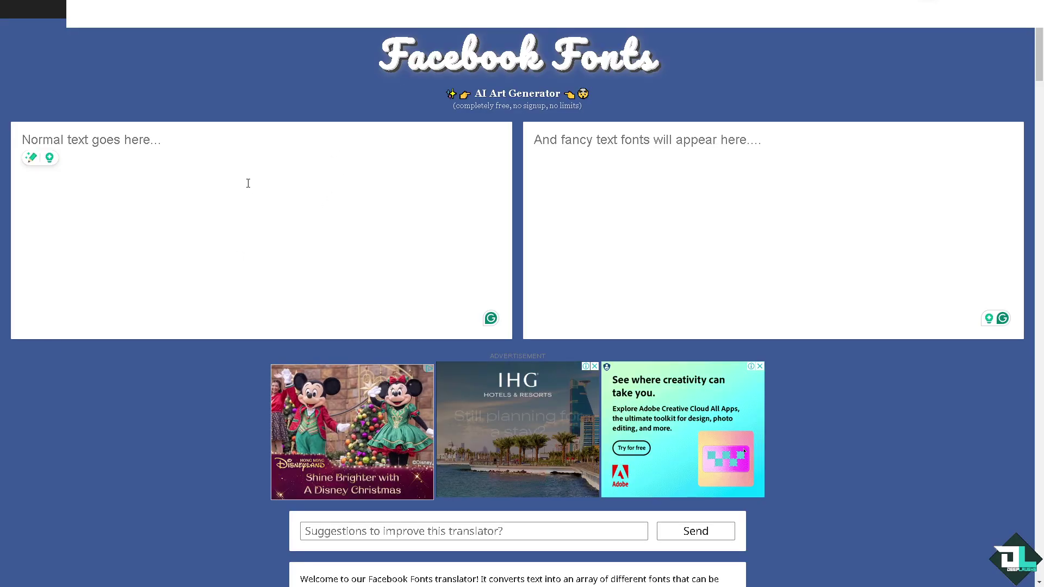
Paste the title into LingoJam's Facebook Fonts converter to generate styled versions
click(199, 150)
key(ctrl+v)
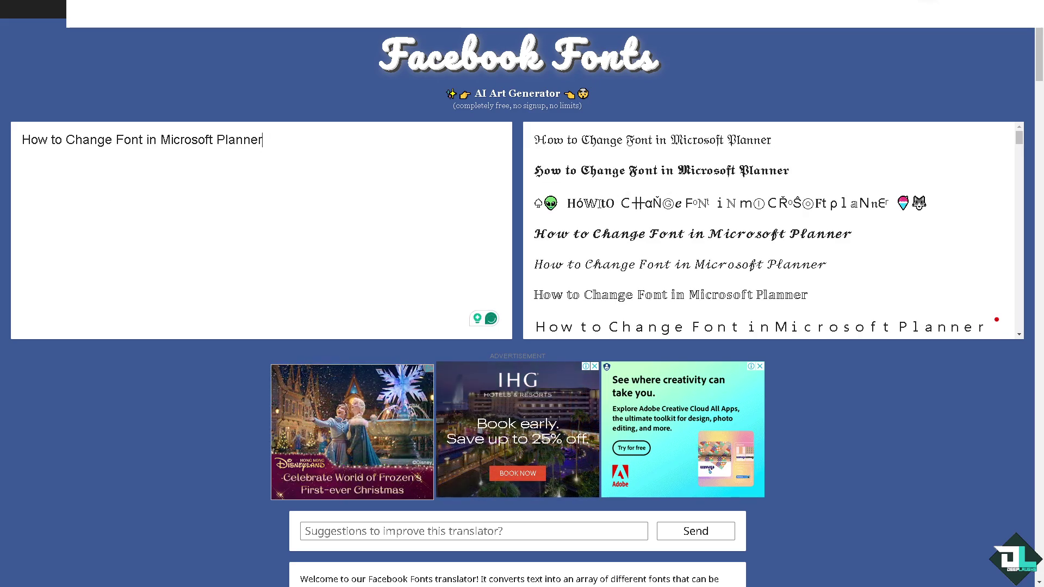
scroll(594, 206, down, 1)
scroll(594, 206, down, 1)
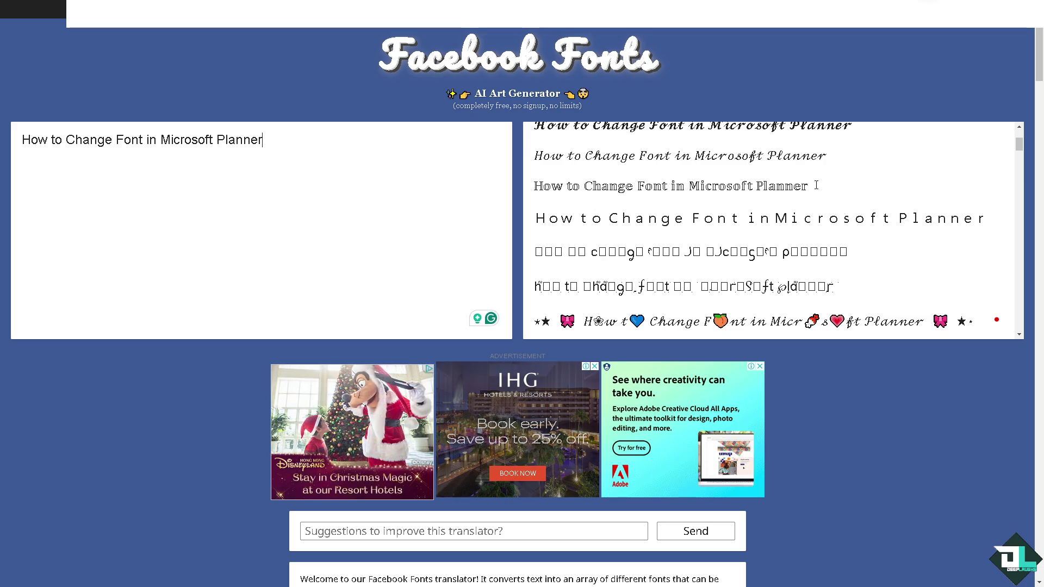
scroll(832, 184, up, 1)
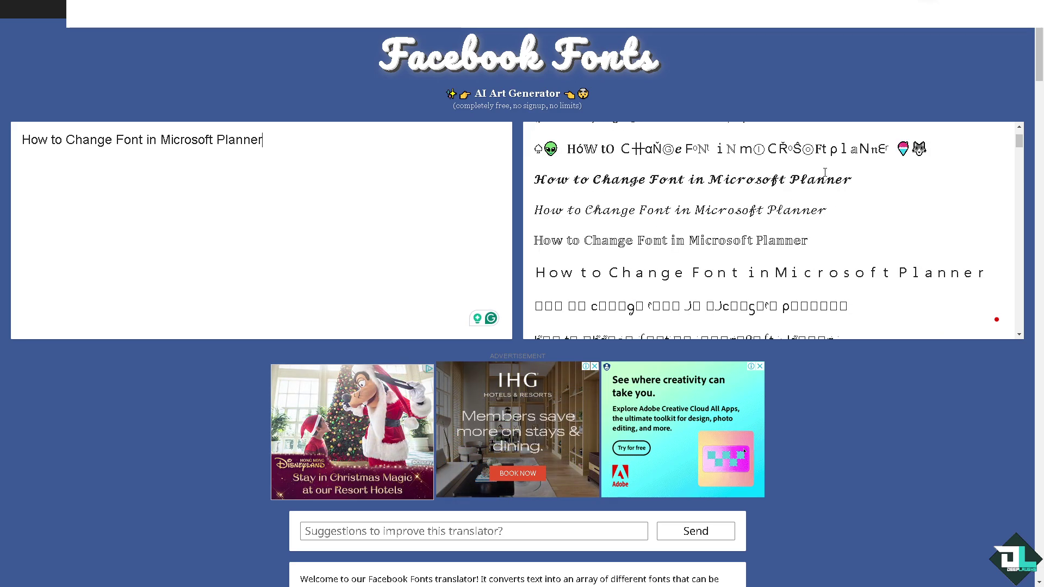
Copy the bold-script version and paste it on a new line in the task notes
drag(870, 184, 533, 180)
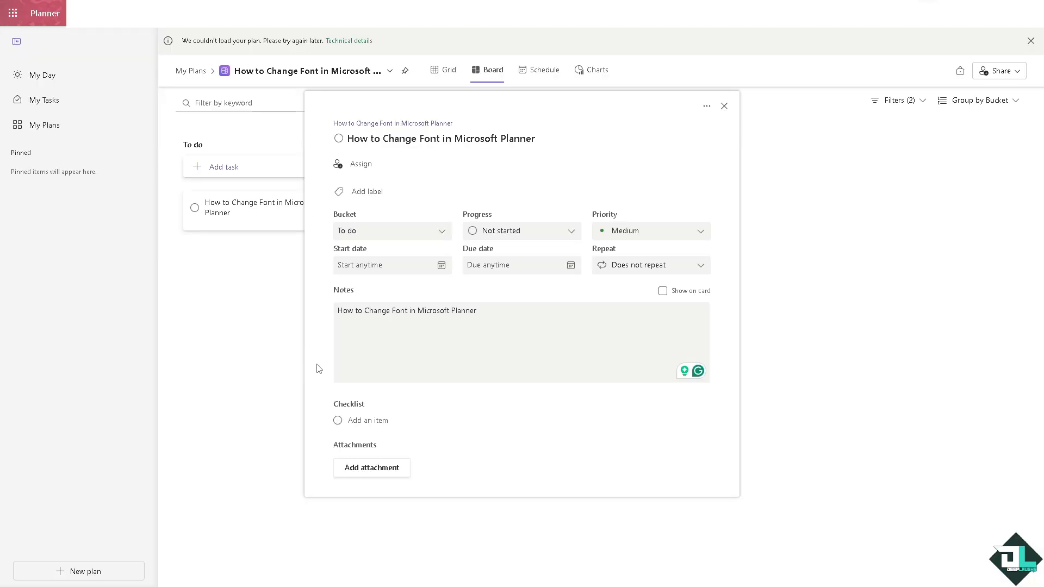
click(515, 315)
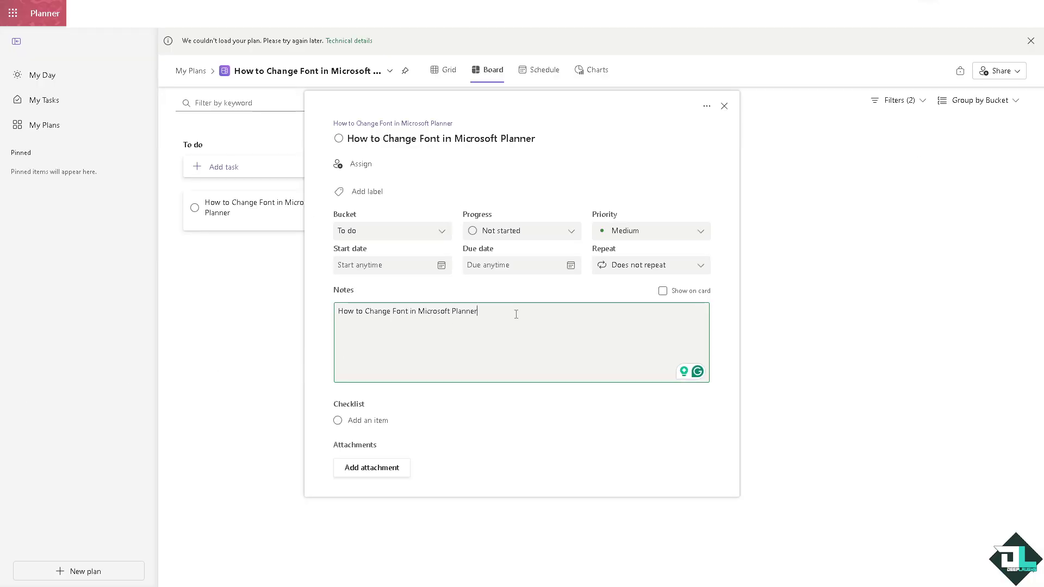
key(Return)
key(ctrl+v)
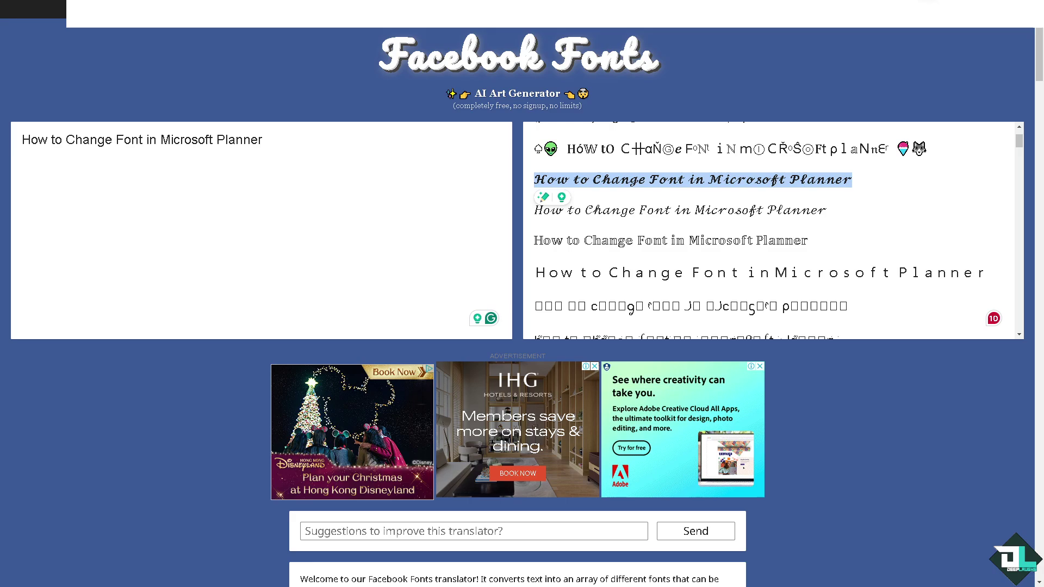
Select the italic, outlined bold and spaced title versions together in LingoJam
mouse_move(837, 240)
mouse_down()
mouse_move(547, 229)
mouse_move(544, 215)
mouse_up()
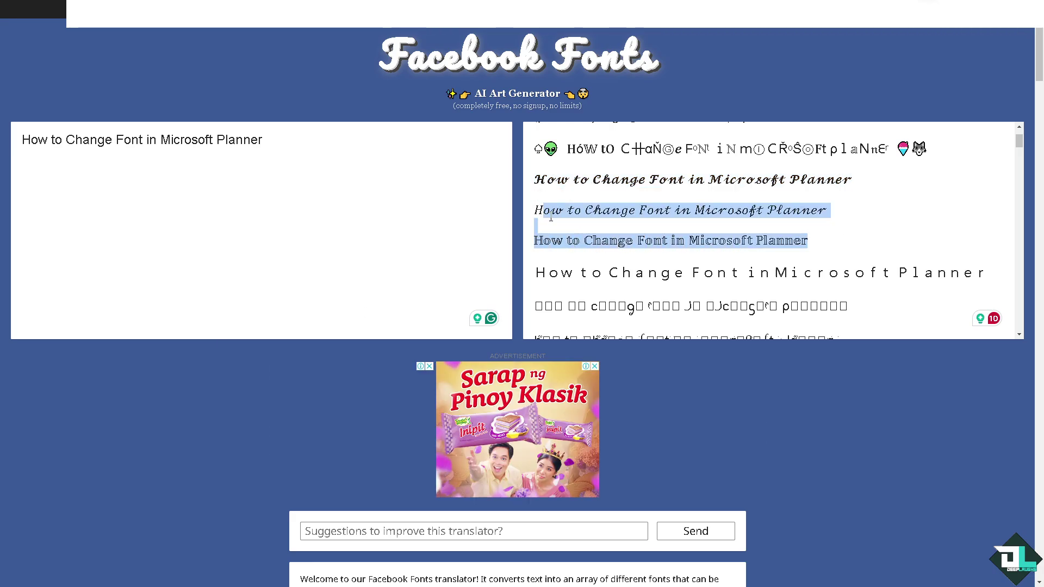
click(764, 240)
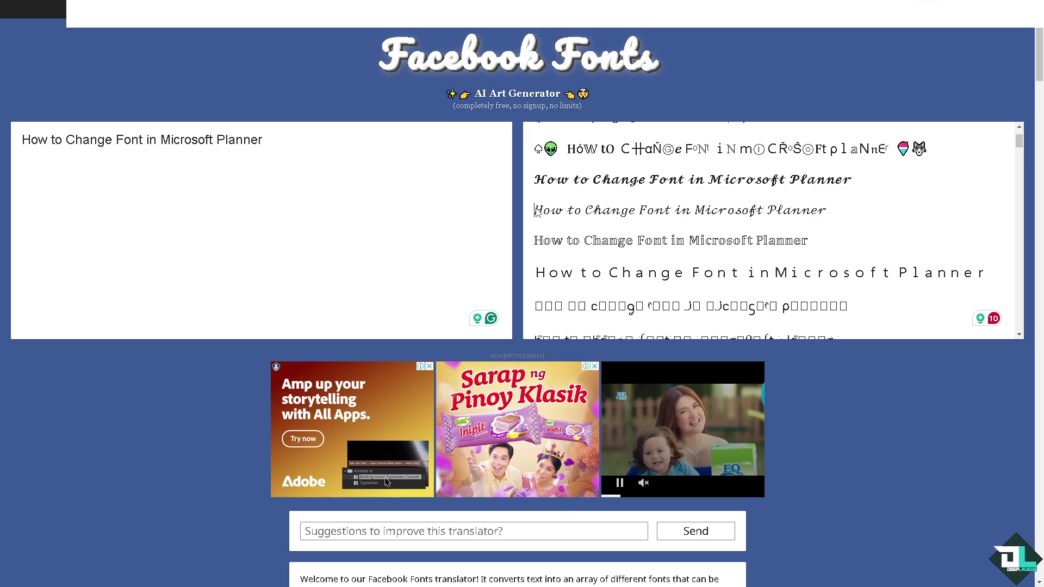
drag(533, 209, 986, 271)
key(ctrl+c)
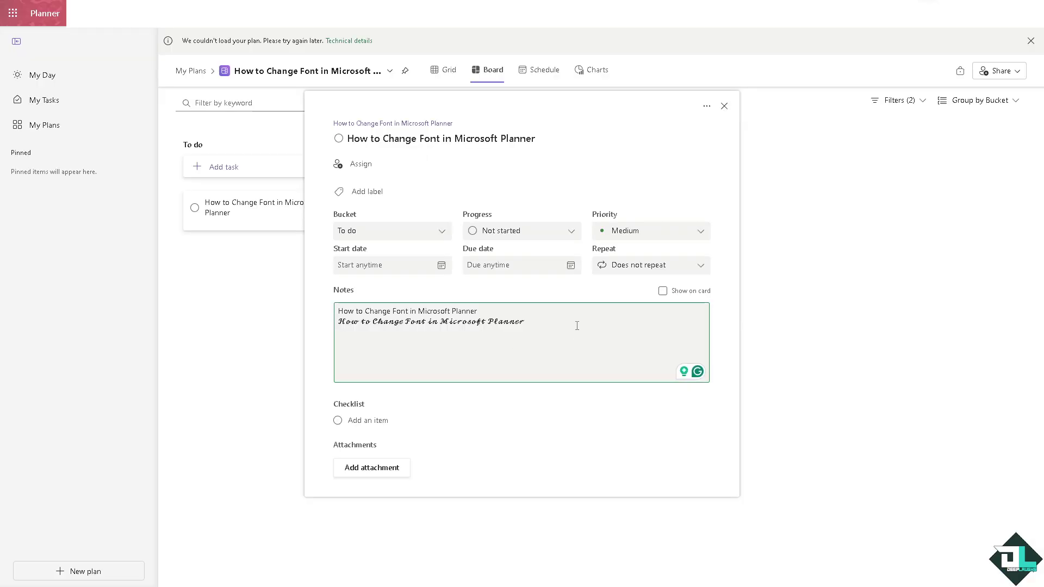
Paste the italic, bold serif and wide-spaced titles on a new line in the notes
key(Return)
key(ctrl+v)
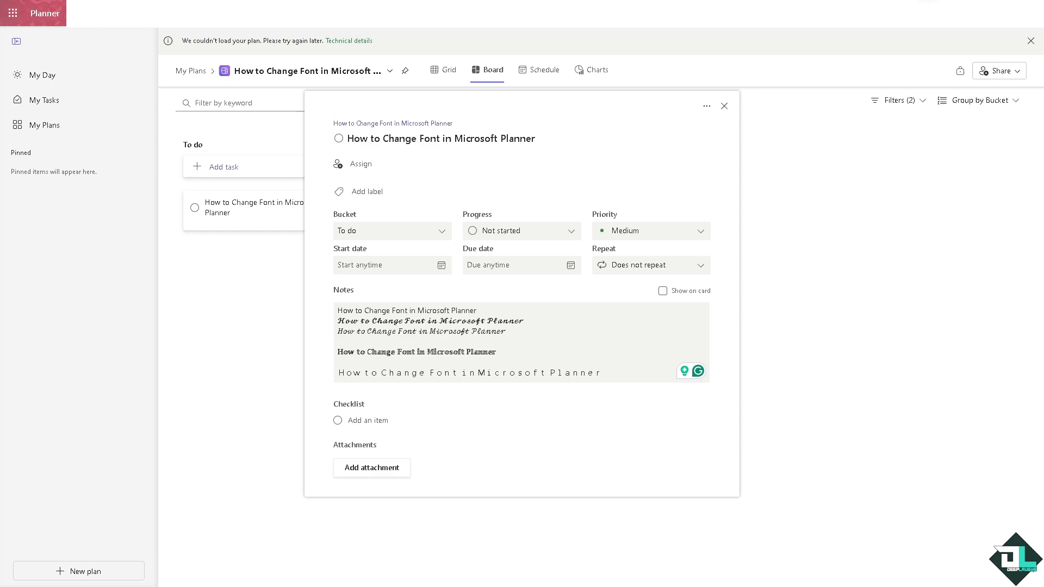
Close the task details and switch the plan to Grid view
click(724, 106)
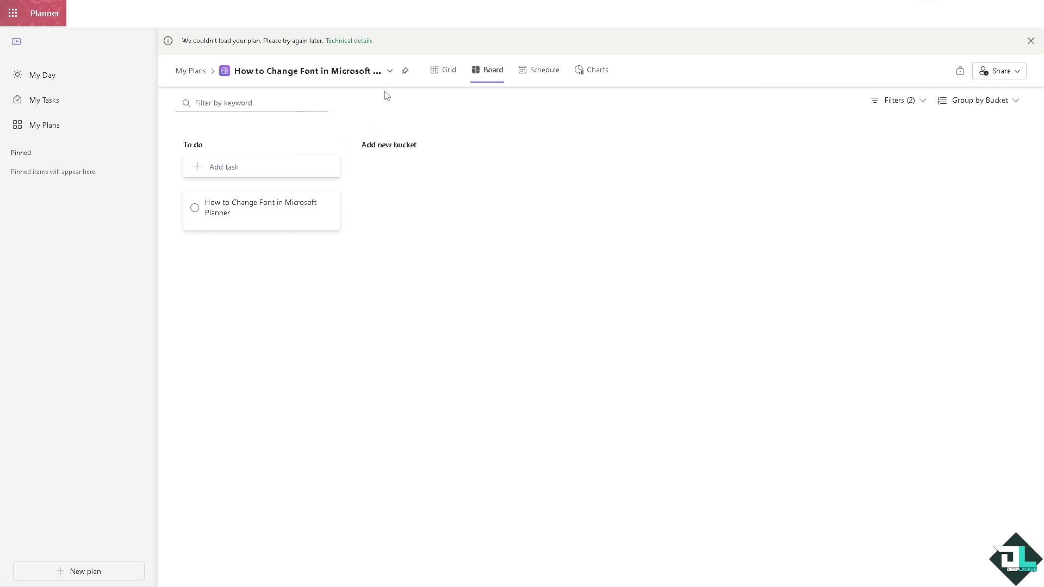
click(440, 71)
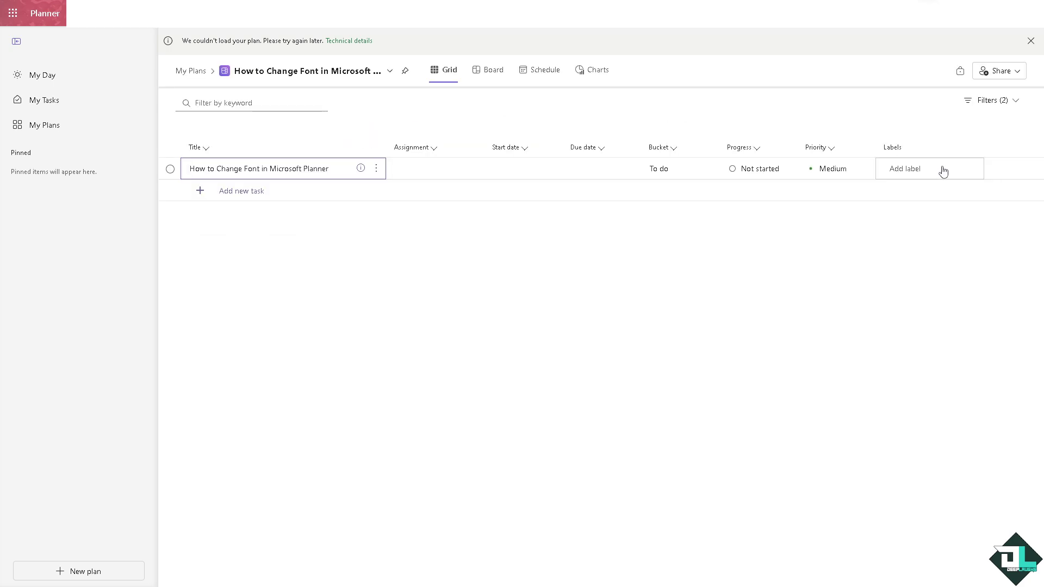